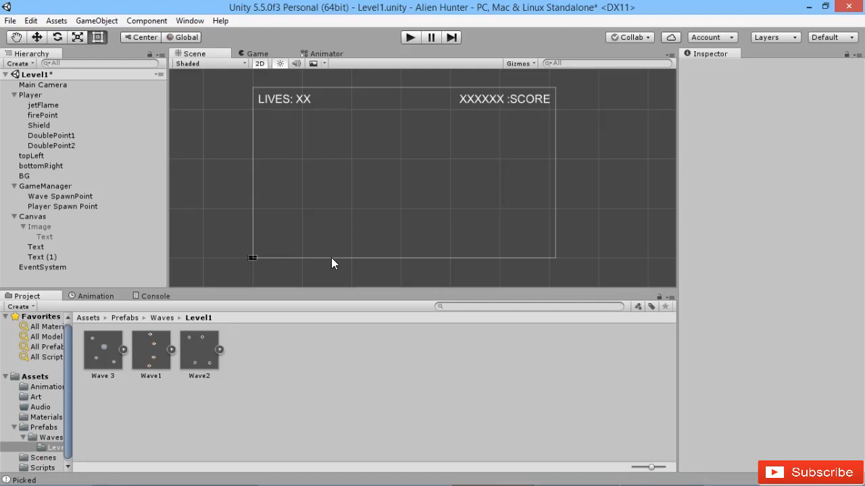
# Examine the whole level background and the player ship in the scene.
pyautogui.scroll(3, 328, 247)
pyautogui.scroll(8, 378, 164)
pyautogui.moveTo(278, 232); pyautogui.dragTo(440, 216, button='middle')
pyautogui.scroll(8, 534, 148)
pyautogui.scroll(3, 546, 148)
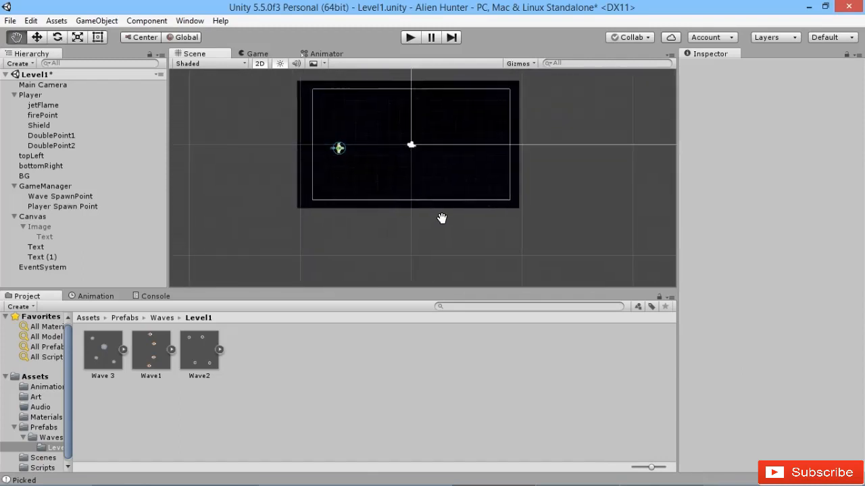
pyautogui.scroll(4, 439, 178)
pyautogui.moveTo(440, 178); pyautogui.dragTo(456, 209, button='middle')
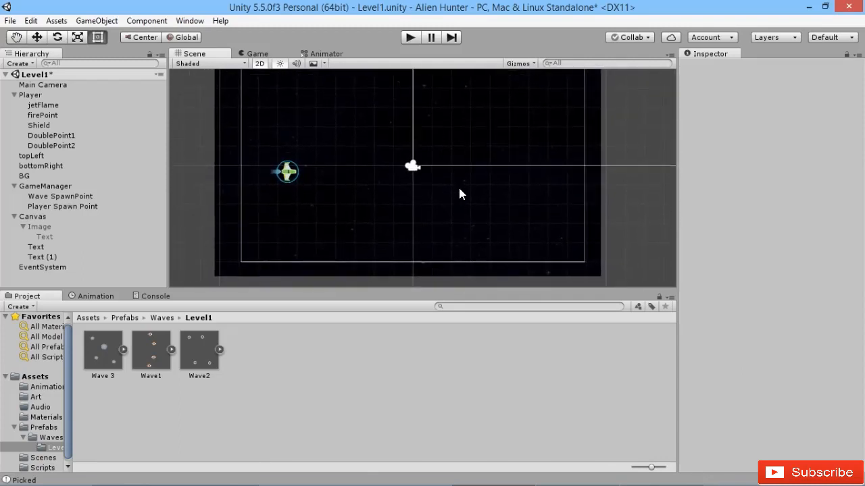
pyautogui.scroll(-2, 472, 138)
pyautogui.moveTo(471, 138); pyautogui.dragTo(464, 150, button='middle')
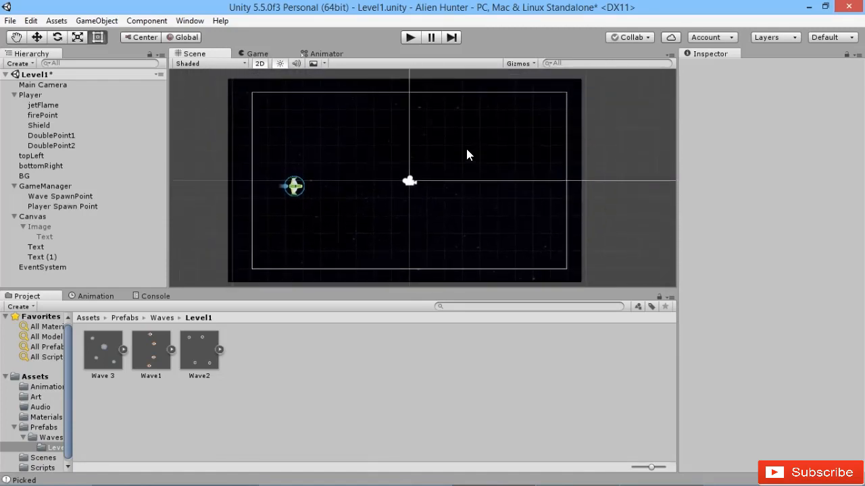
# Import the Music and Sound Effects folders from Alien Hunter Resources into the Audio assets folder and open Music.
pyautogui.click(42, 408)
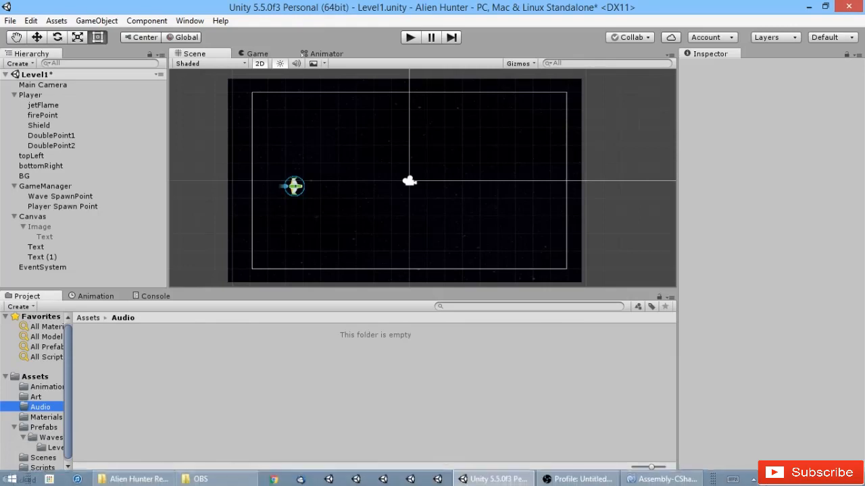
pyautogui.click(132, 477)
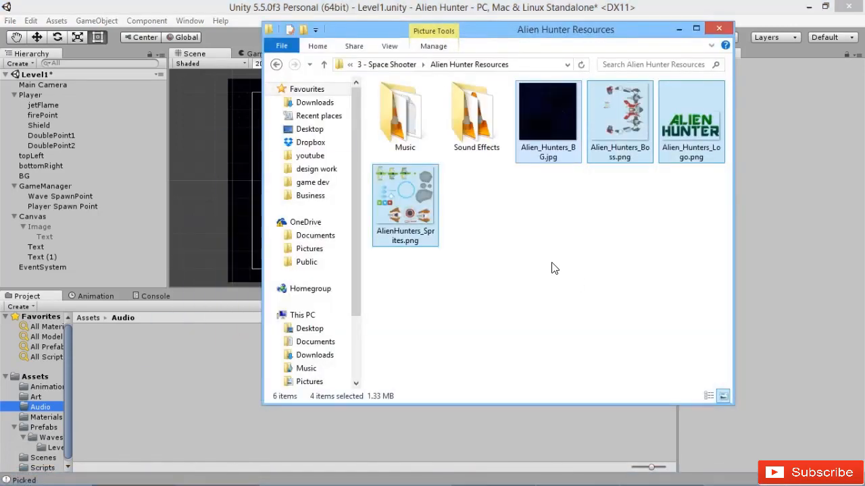
pyautogui.click(493, 131)
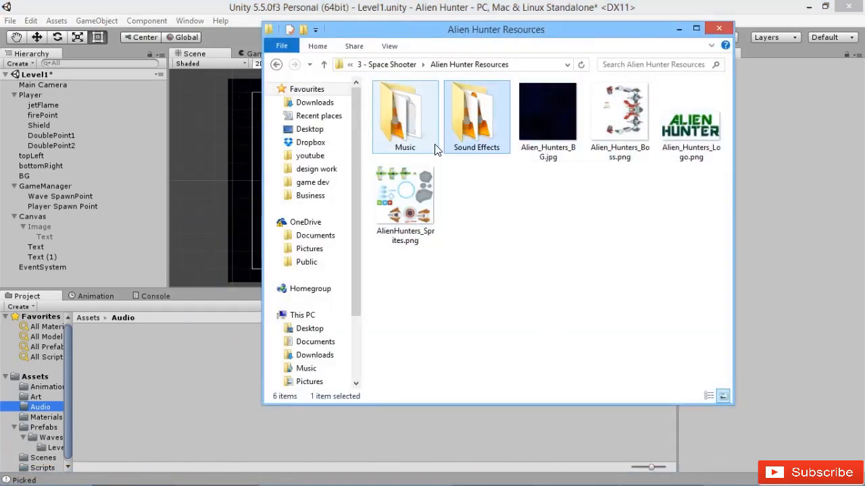
pyautogui.keyDown('ctrl'); pyautogui.click(436, 121); pyautogui.keyUp('ctrl')
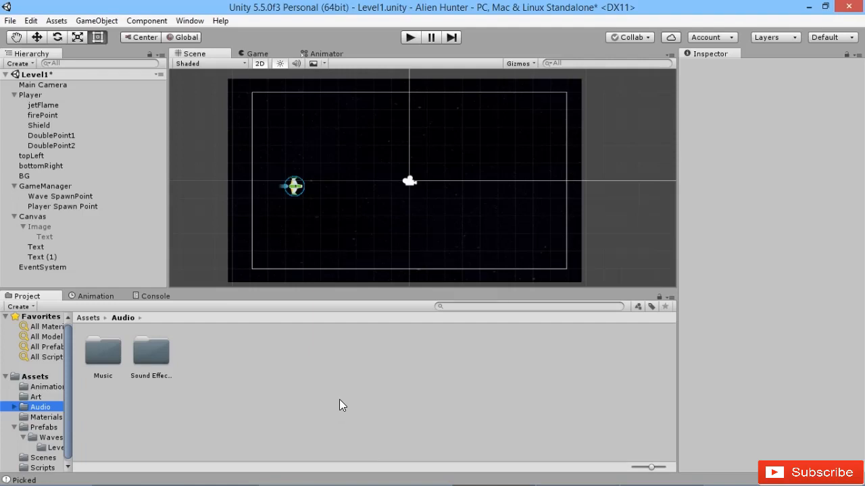
pyautogui.doubleClick(108, 360)
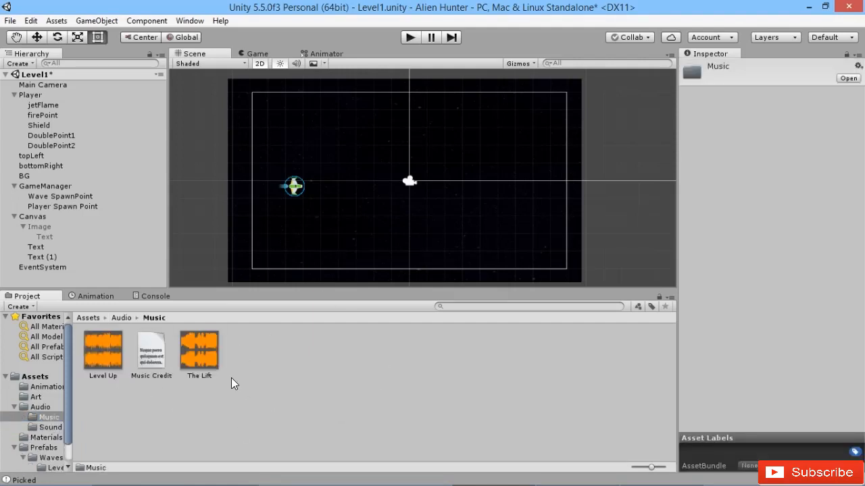
# Add the track The Lift to the scene as an audio source and enable looping for it.
pyautogui.click(210, 378)
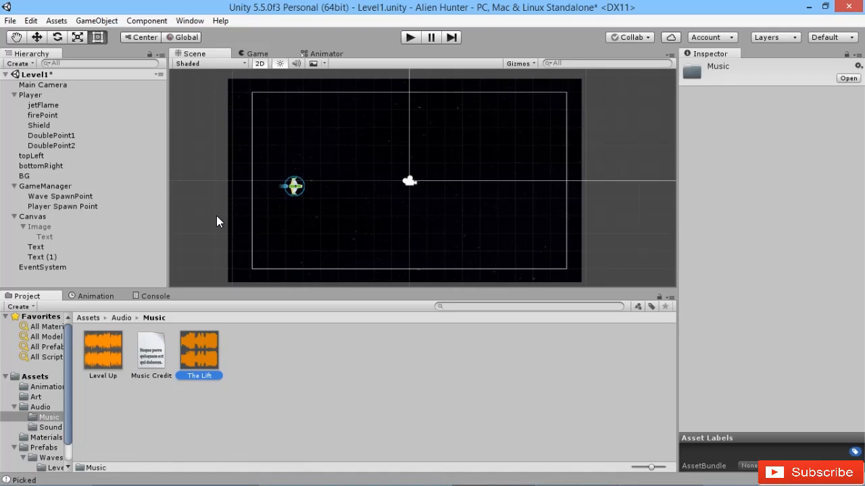
pyautogui.moveTo(216, 215); pyautogui.dragTo(216, 215)
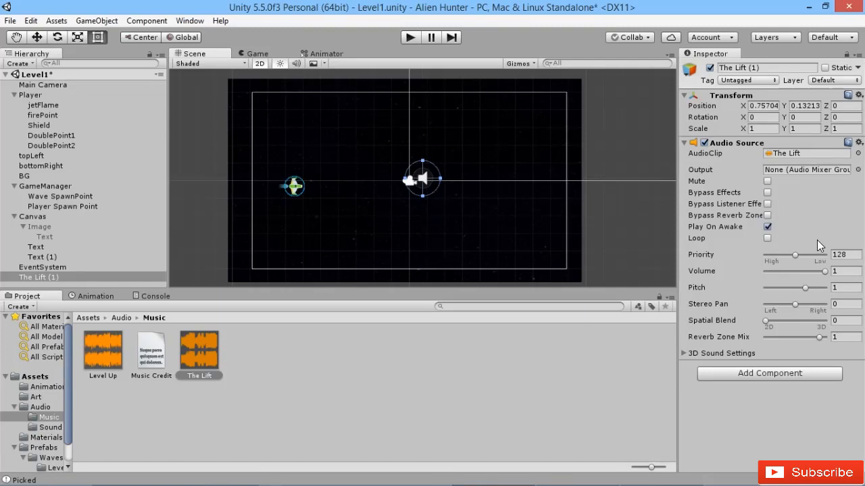
pyautogui.click(767, 238)
# Move The Lift audio source outside the background's upper-left corner, to about X -11.16, Y 5.03.
pyautogui.press('w')
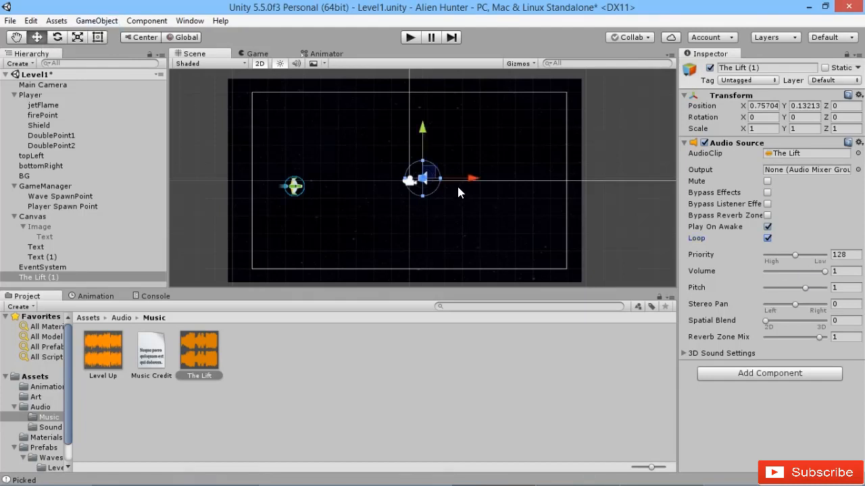
pyautogui.moveTo(422, 178); pyautogui.dragTo(212, 90)
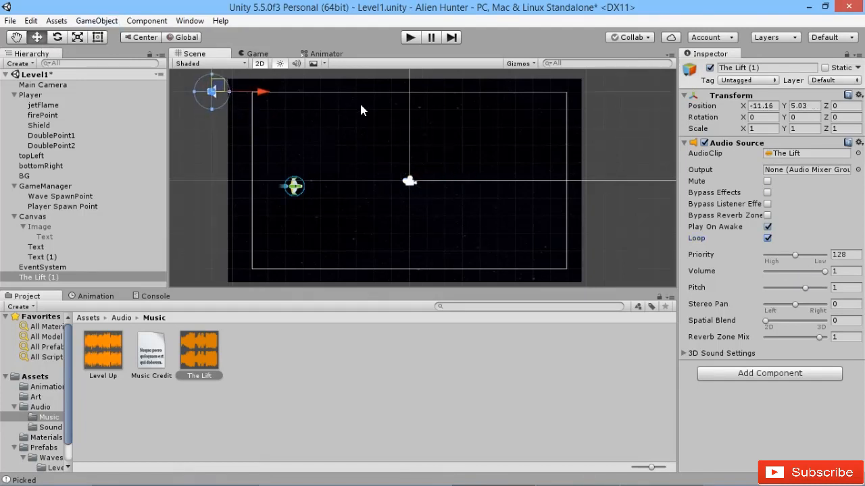
pyautogui.click(234, 212)
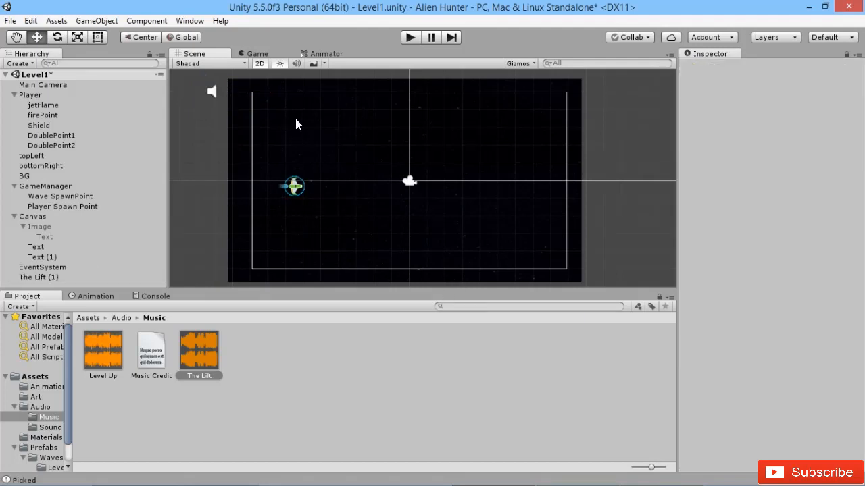
pyautogui.click(212, 91)
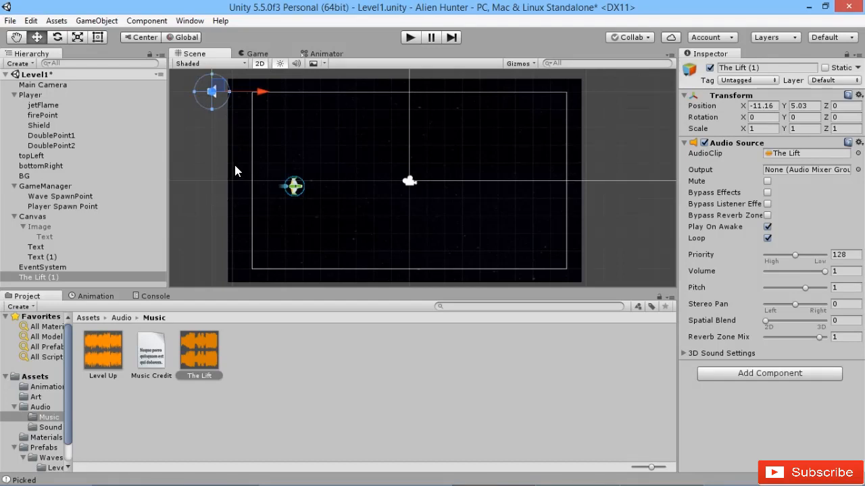
# Play-test the level with The Lift as background music, flying the ship and shooting at the enemy waves, and stop the game.
pyautogui.click(410, 38)
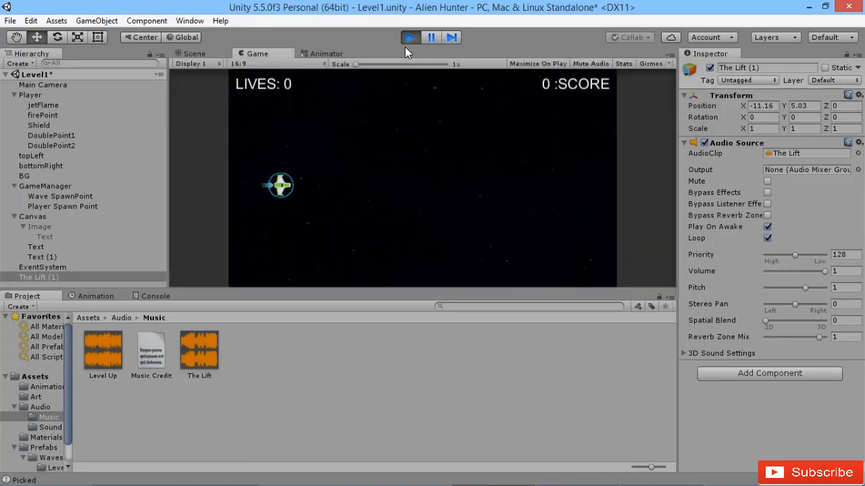
pyautogui.press('d')
pyautogui.press('w')
pyautogui.click(466, 213)
pyautogui.press('s')
pyautogui.click(479, 213)
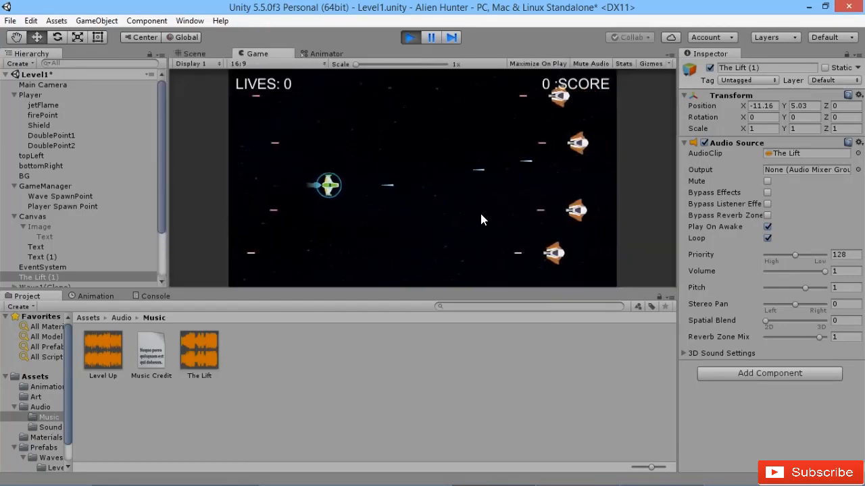
pyautogui.press('a')
pyautogui.press('w')
pyautogui.click(483, 216)
pyautogui.press('s')
pyautogui.click(484, 216)
pyautogui.click(484, 216)
pyautogui.click(484, 216)
pyautogui.press('s')
pyautogui.click(484, 217)
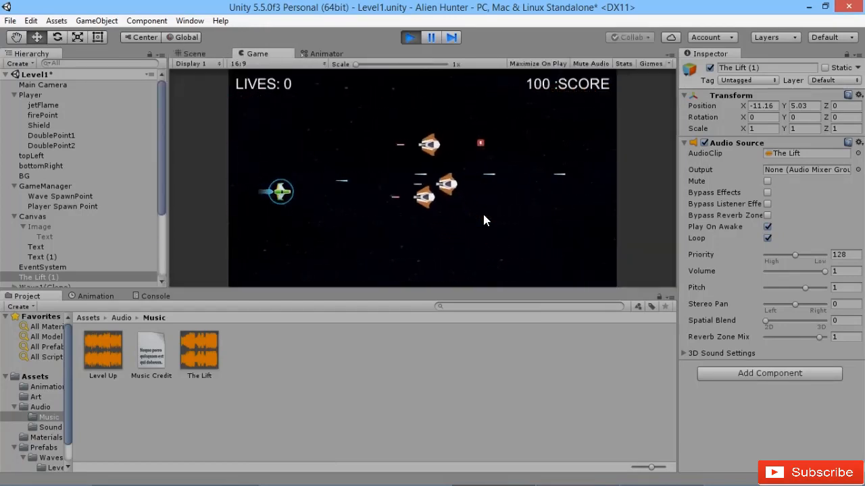
pyautogui.click(484, 216)
pyautogui.click(484, 216)
pyautogui.press('d')
pyautogui.click(484, 216)
pyautogui.press('d')
pyautogui.press('w')
pyautogui.click(484, 215)
pyautogui.press('a')
pyautogui.click(485, 217)
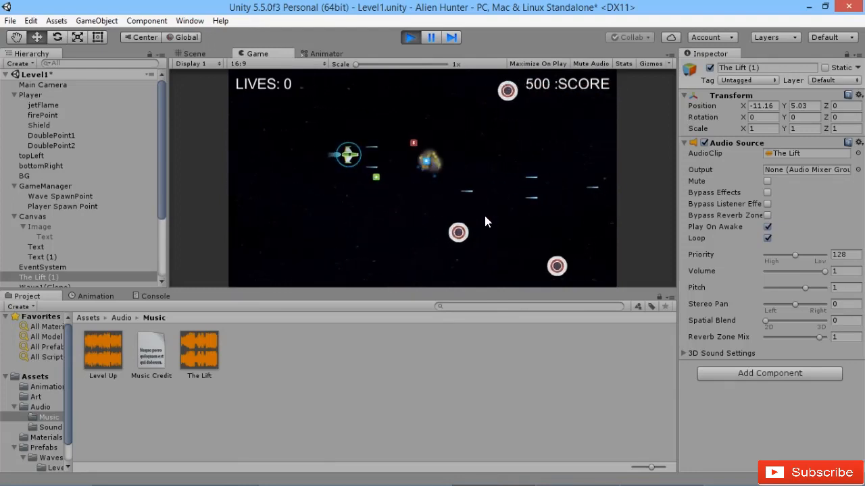
pyautogui.press('s')
pyautogui.click(485, 216)
pyautogui.click(486, 216)
pyautogui.click(485, 217)
pyautogui.click(485, 216)
pyautogui.click(485, 217)
pyautogui.press('d')
pyautogui.press('w')
pyautogui.click(485, 216)
pyautogui.click(485, 217)
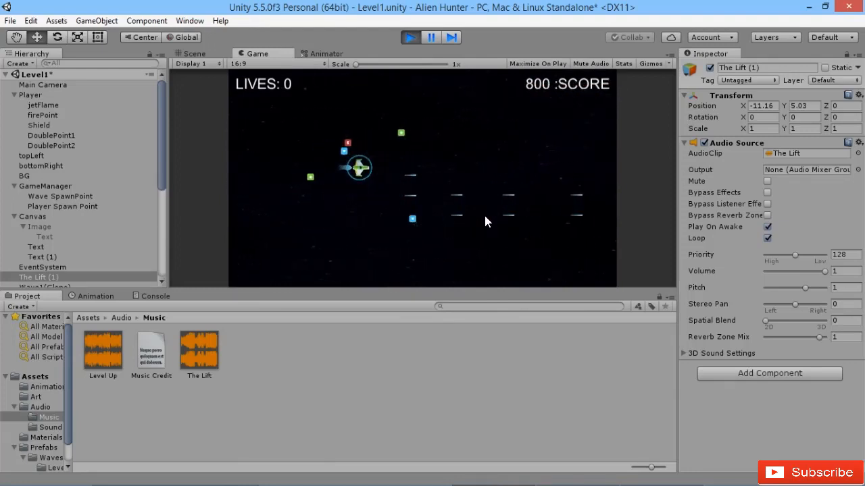
pyautogui.click(485, 216)
pyautogui.press('a')
pyautogui.press('s')
pyautogui.click(485, 216)
pyautogui.press('s')
pyautogui.press('d')
pyautogui.click(485, 216)
pyautogui.click(485, 216)
pyautogui.click(485, 216)
pyautogui.press('a')
pyautogui.press('w')
pyautogui.click(485, 216)
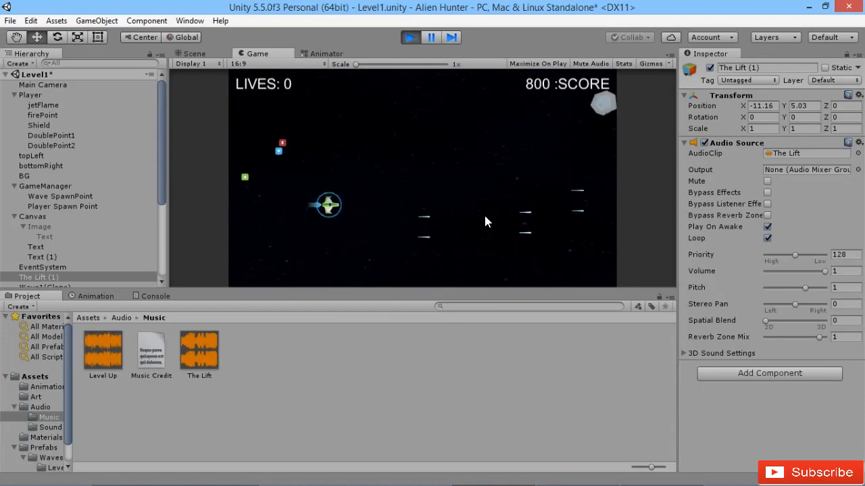
pyautogui.click(485, 216)
pyautogui.click(485, 217)
pyautogui.press('s')
pyautogui.press('d')
pyautogui.click(485, 216)
pyautogui.click(485, 216)
pyautogui.press('a')
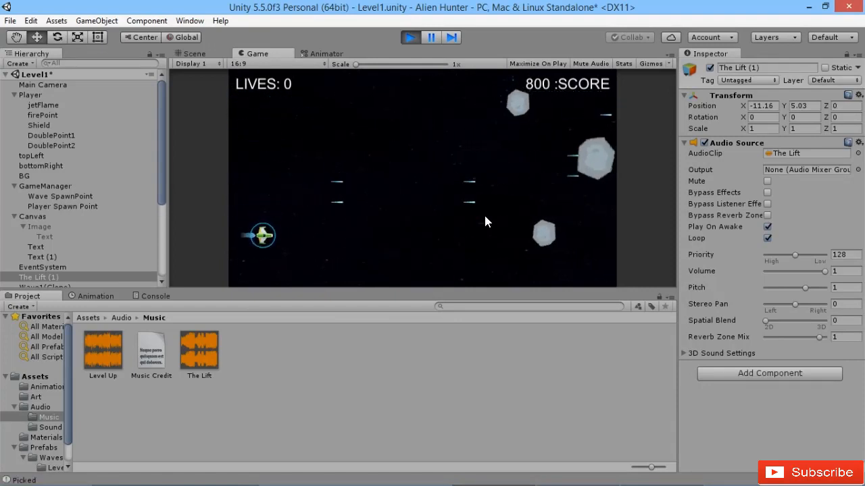
pyautogui.click(486, 216)
pyautogui.press('d')
pyautogui.press('w')
pyautogui.click(486, 216)
pyautogui.click(485, 217)
pyautogui.press('a')
pyautogui.press('s')
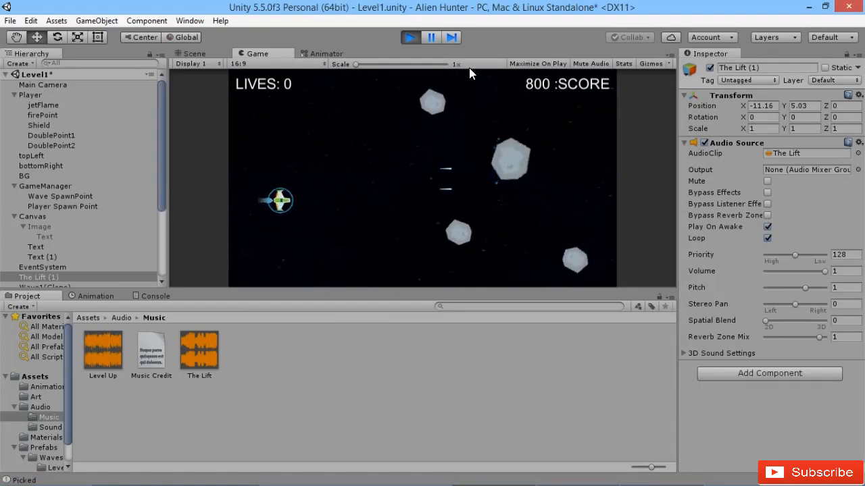
pyautogui.click(410, 37)
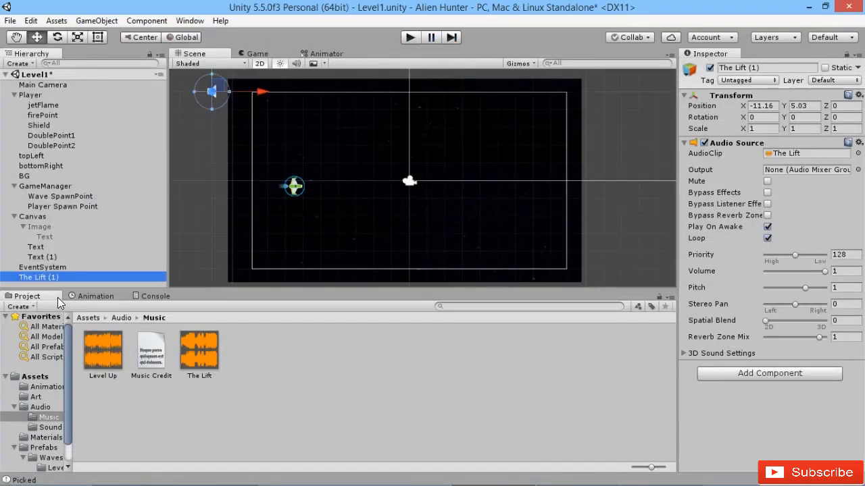
# Delete The Lift audio source and add the Level Up track to the scene in its place.
pyautogui.press('Delete')
pyautogui.moveTo(101, 378); pyautogui.dragTo(238, 106)
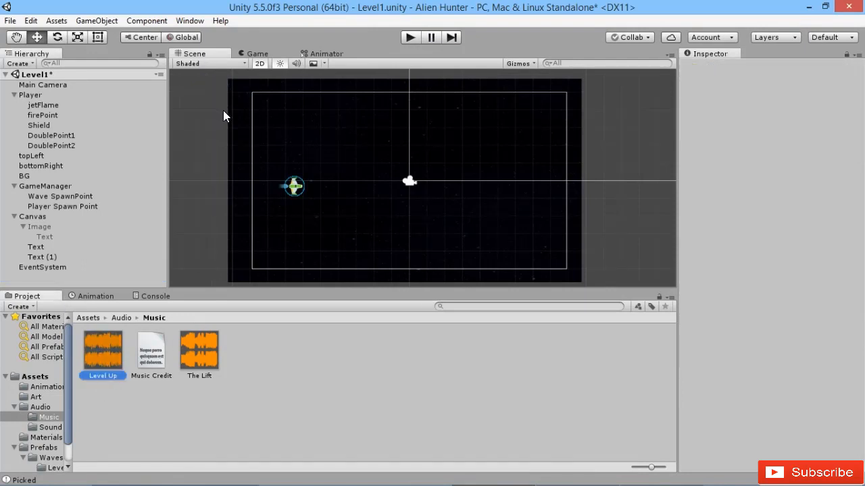
pyautogui.moveTo(223, 110); pyautogui.dragTo(223, 111)
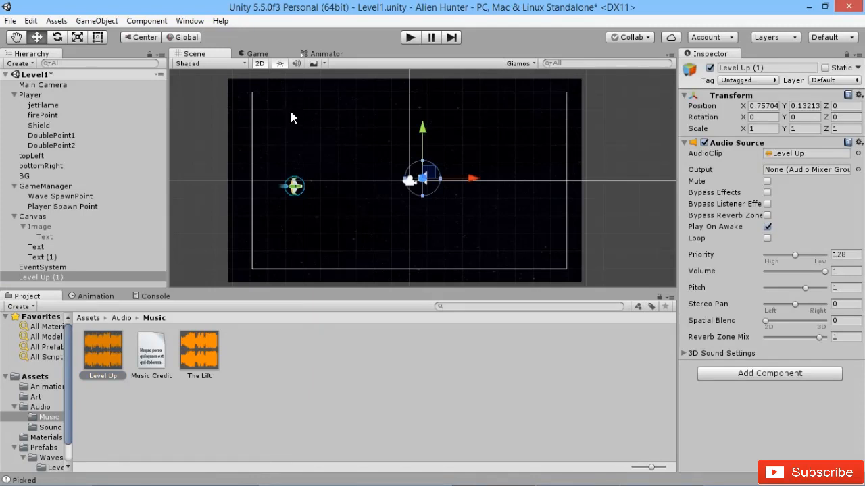
# Play-test the level with Level Up as background music, flying and shooting through the waves, and stop the game.
pyautogui.click(410, 37)
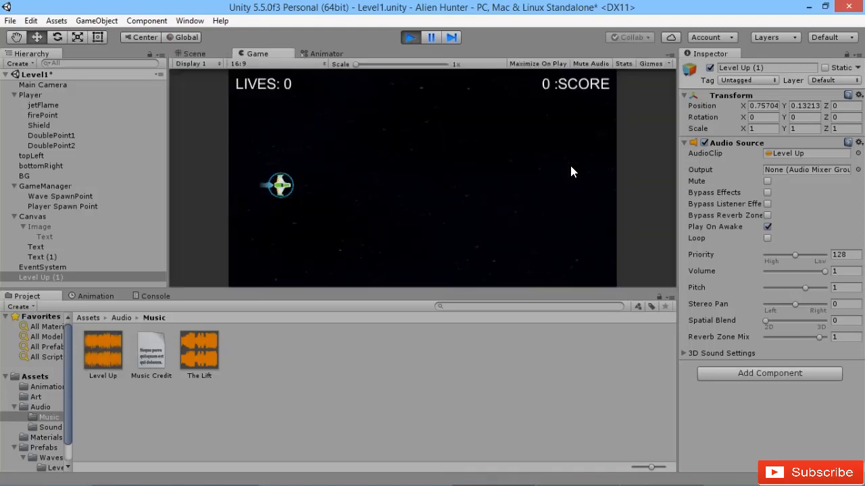
pyautogui.press('d')
pyautogui.press('w')
pyautogui.press('a')
pyautogui.press('s')
pyautogui.click(571, 166)
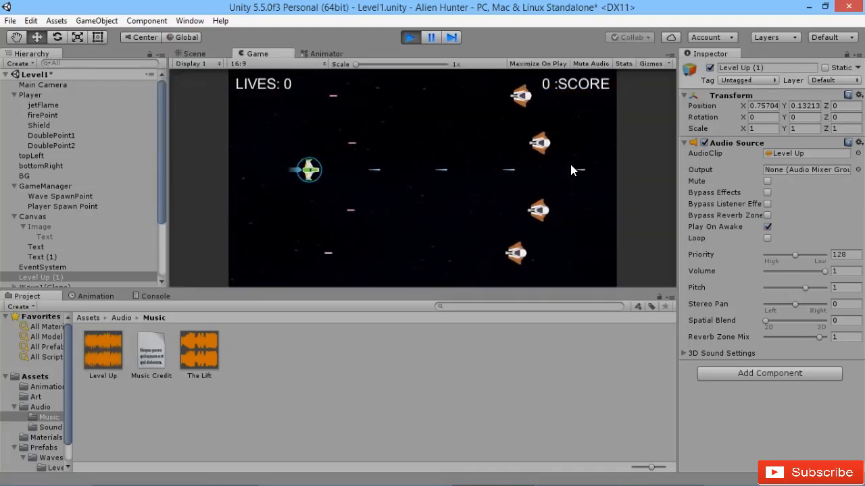
pyautogui.press('w')
pyautogui.press('a')
pyautogui.press('s')
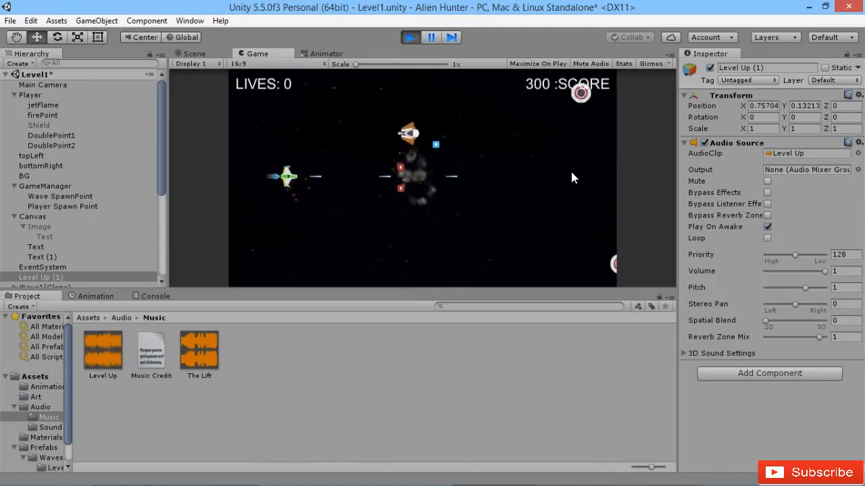
pyautogui.press('d')
pyautogui.press('w')
pyautogui.press('a')
pyautogui.press('s')
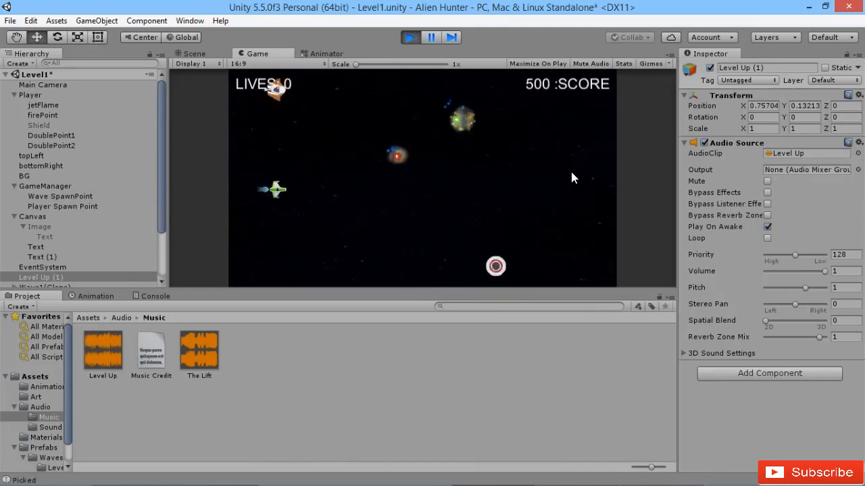
pyautogui.press('d')
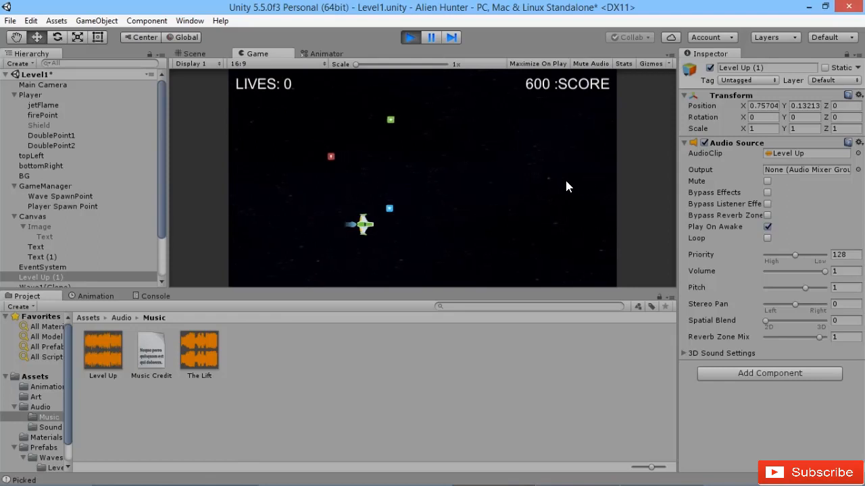
pyautogui.press('d')
pyautogui.press('w')
pyautogui.press('a')
pyautogui.press('w')
pyautogui.press('d')
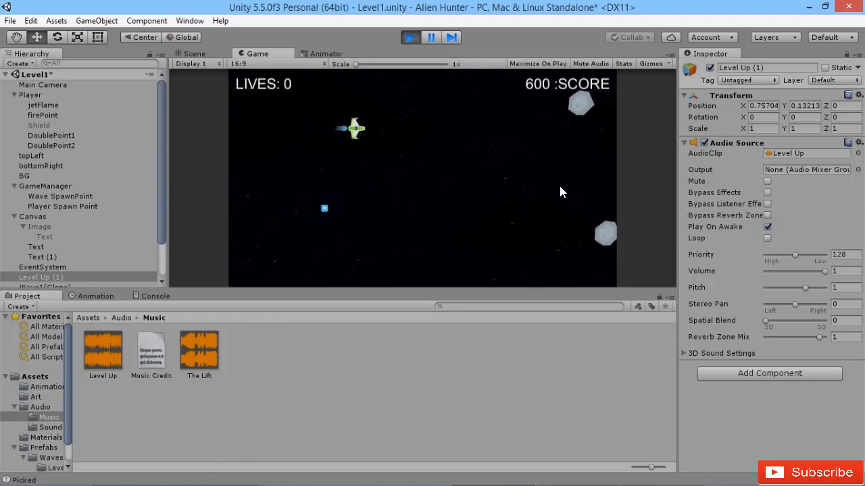
pyautogui.press('s')
pyautogui.press('a')
pyautogui.press('d')
pyautogui.press('w')
pyautogui.press('d')
pyautogui.press('w')
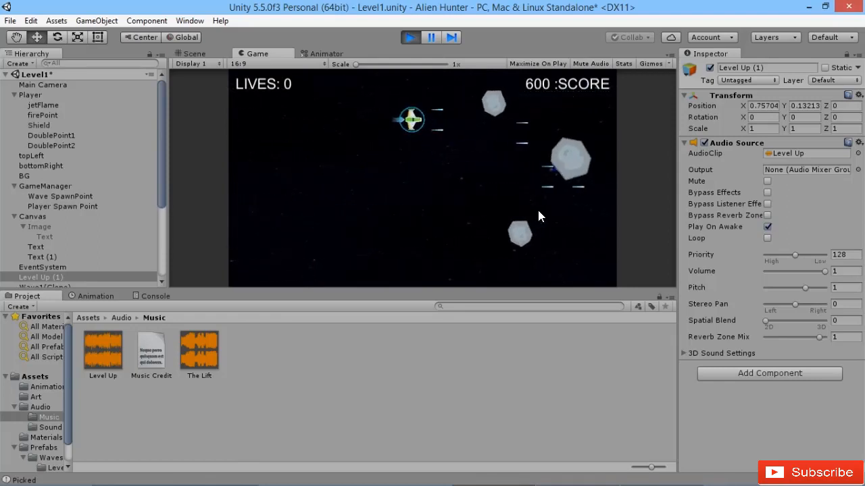
pyautogui.press('a')
pyautogui.press('s')
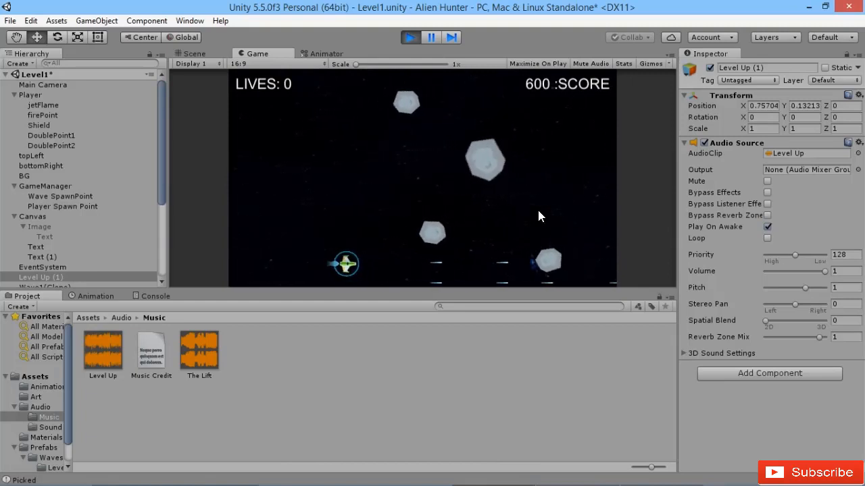
pyautogui.press('a')
pyautogui.press('w')
pyautogui.press('d')
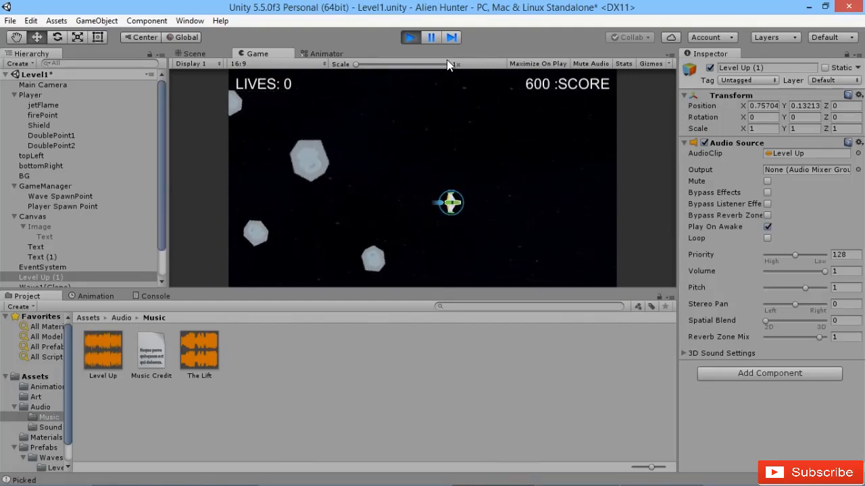
pyautogui.click(412, 39)
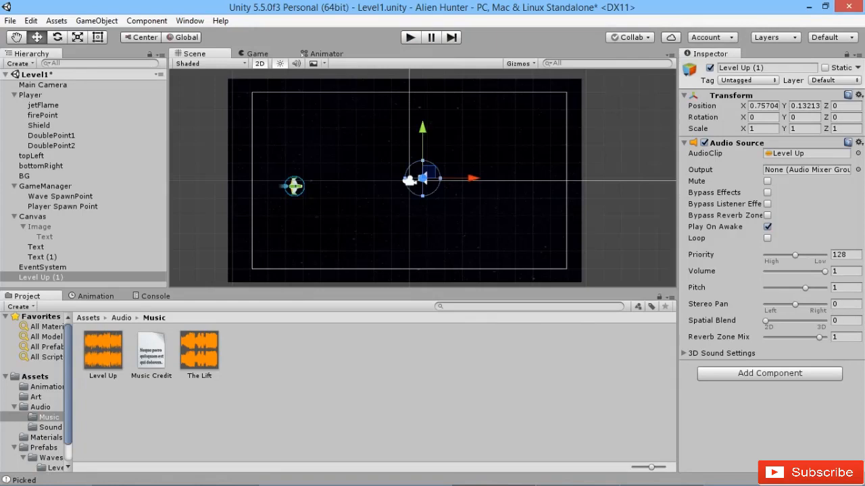
# Lower the Level Up audio source's volume to 0.48, and delete that audio source from the scene.
pyautogui.moveTo(825, 271); pyautogui.dragTo(794, 272)
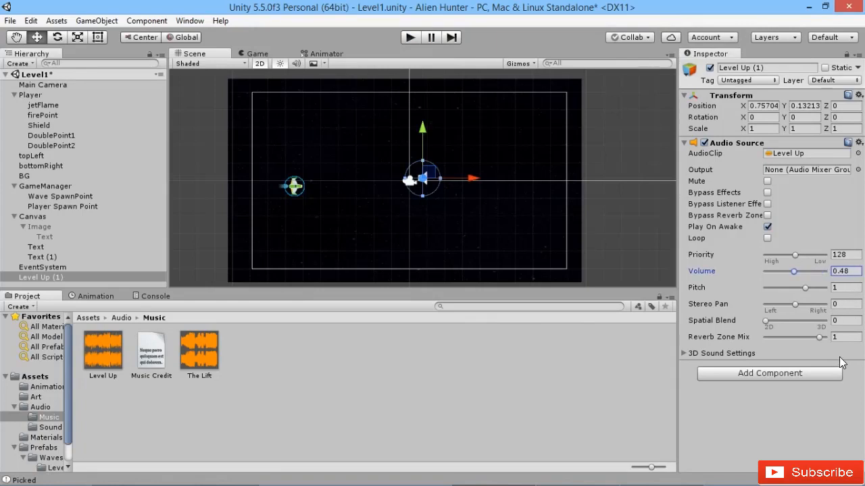
pyautogui.click(63, 278)
pyautogui.press('Delete')
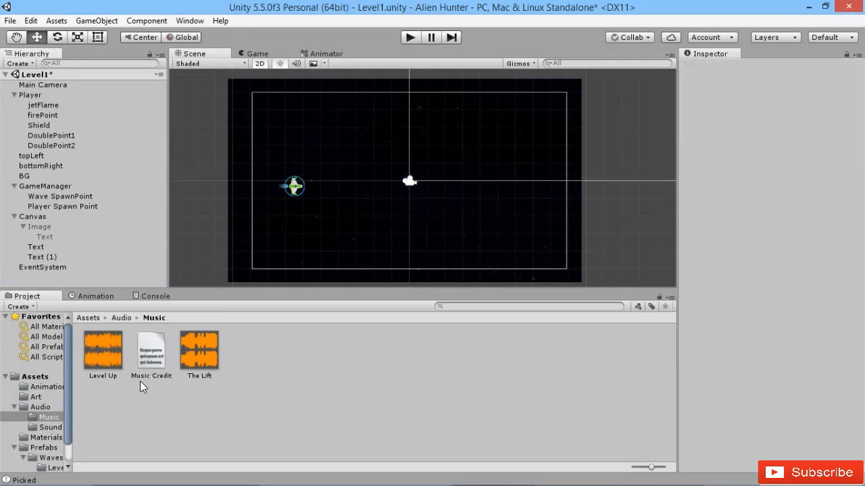
# Add The Lift track to the scene as an audio source and set its volume to 0.54.
pyautogui.click(198, 353)
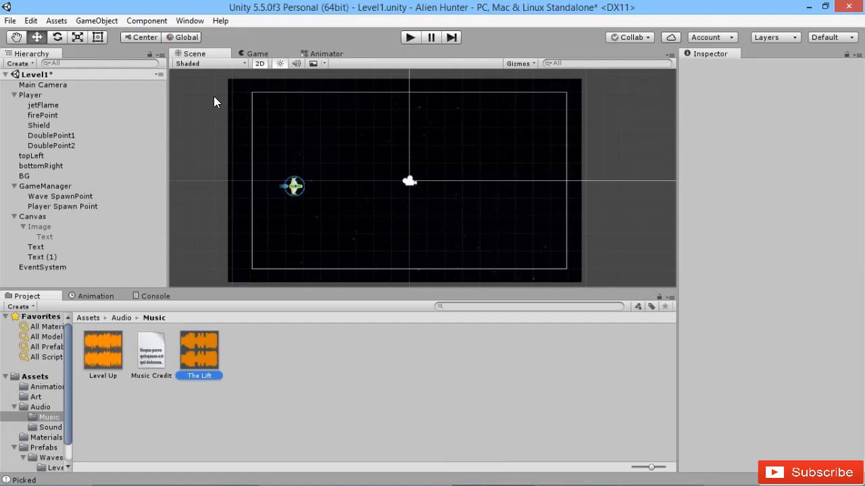
pyautogui.moveTo(213, 93); pyautogui.dragTo(212, 95)
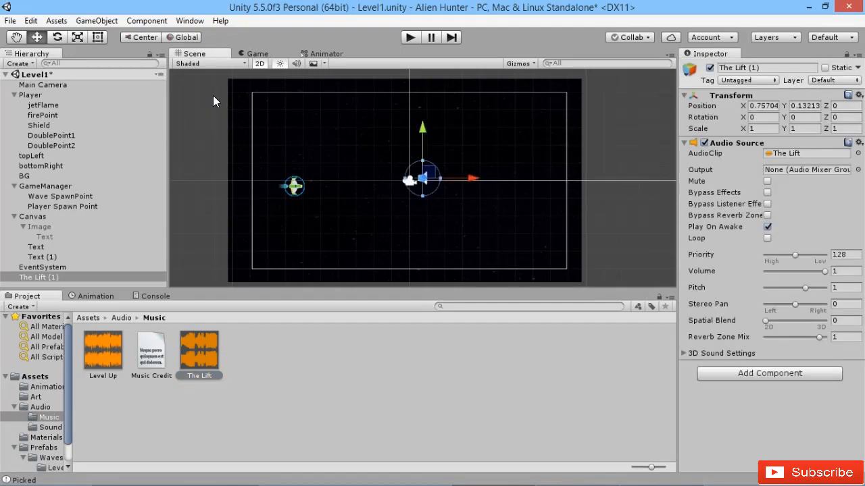
pyautogui.moveTo(824, 271); pyautogui.dragTo(798, 272)
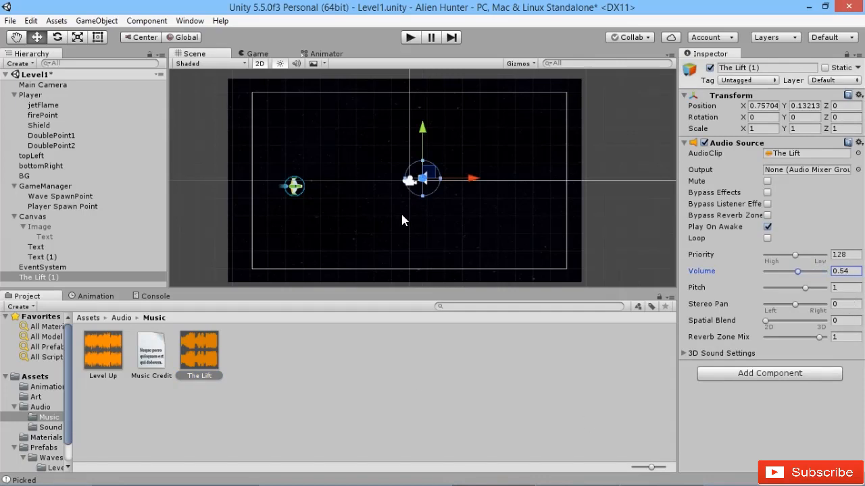
pyautogui.click(324, 425)
# Open the Sound Effects folder and look through the imported explosion, laser impact, enemy laser and player laser clips.
pyautogui.click(122, 318)
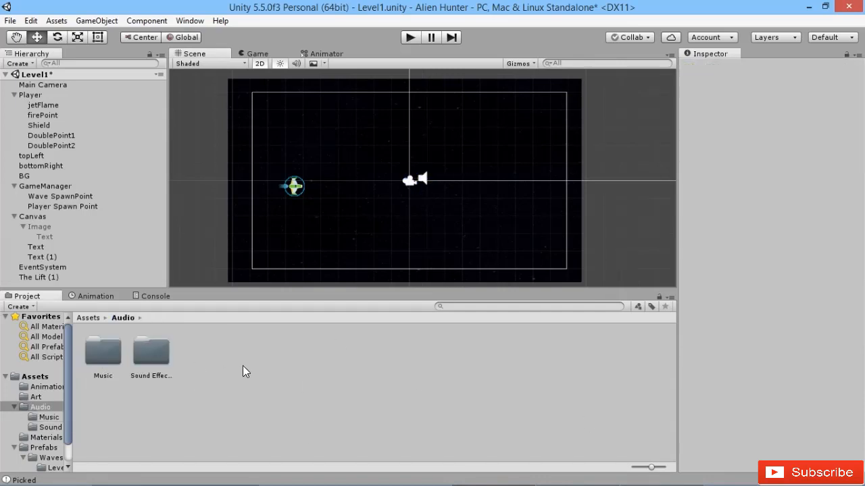
pyautogui.doubleClick(173, 377)
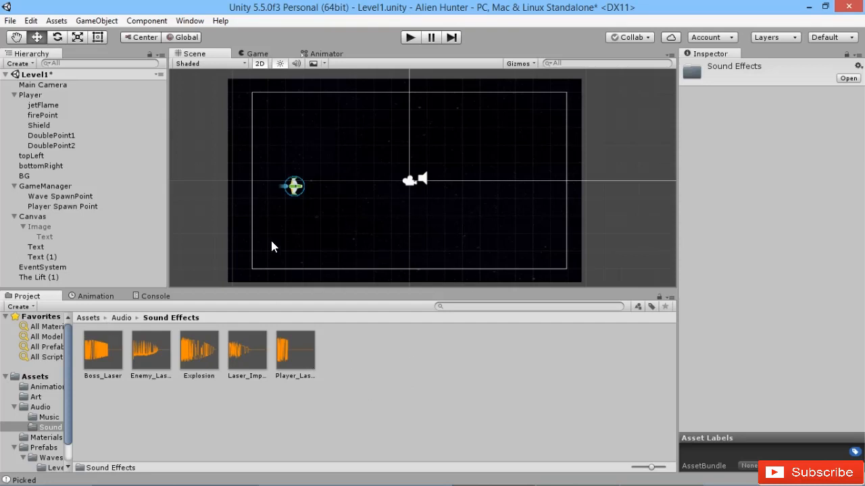
pyautogui.click(173, 382)
pyautogui.click(250, 383)
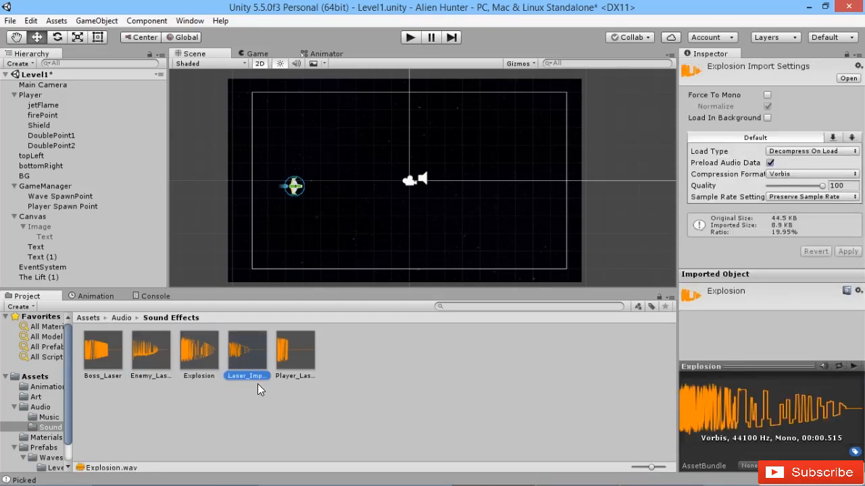
pyautogui.click(171, 386)
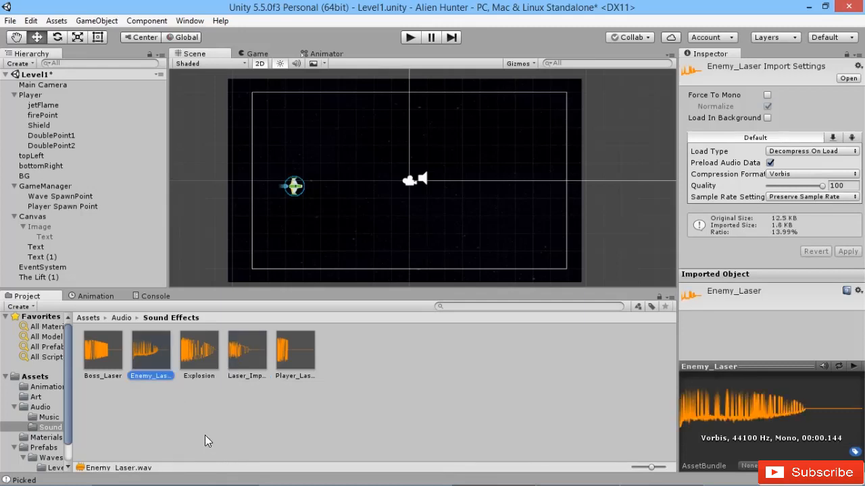
pyautogui.click(295, 355)
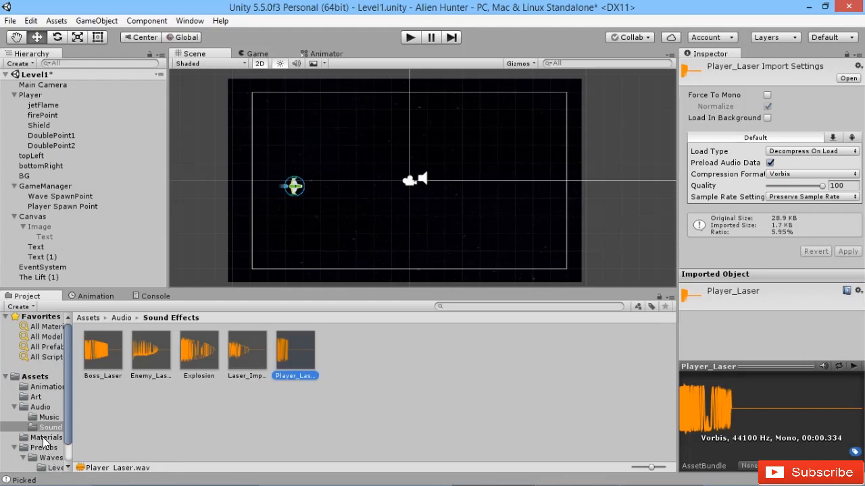
# Add the Player_Laser sound effect to the PlayerLaser prefab as an Audio Source and check its settings.
pyautogui.click(40, 407)
pyautogui.click(43, 448)
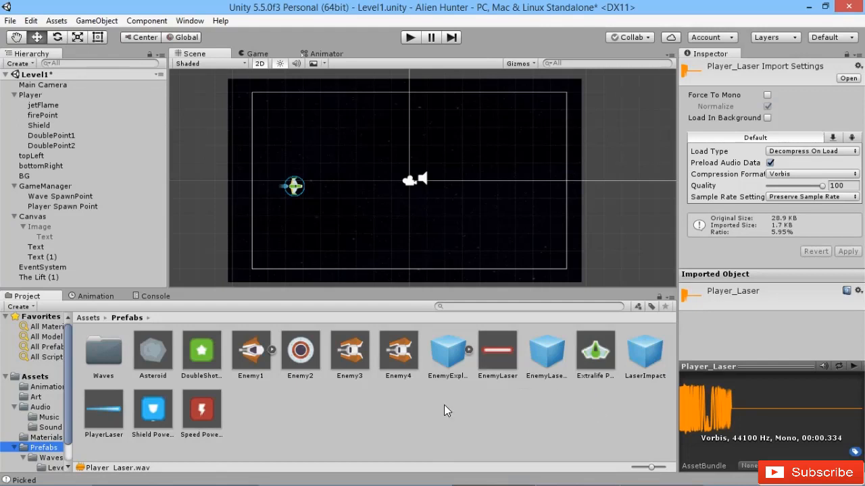
pyautogui.click(109, 440)
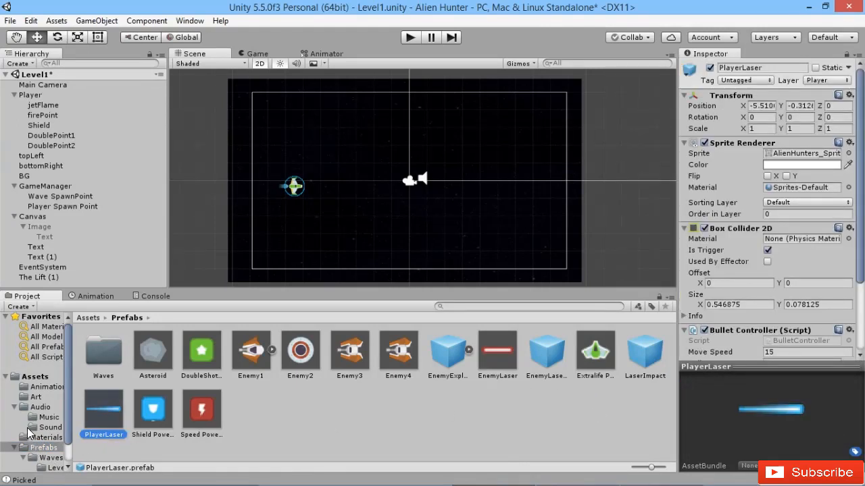
pyautogui.click(35, 397)
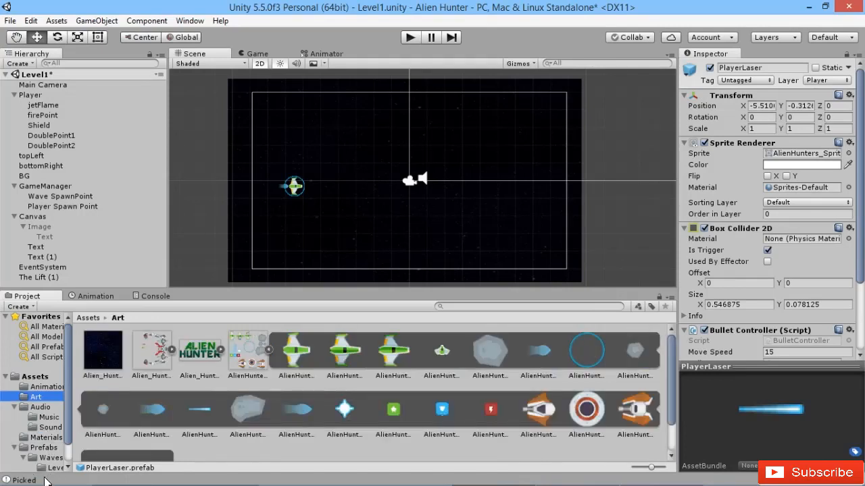
pyautogui.click(48, 427)
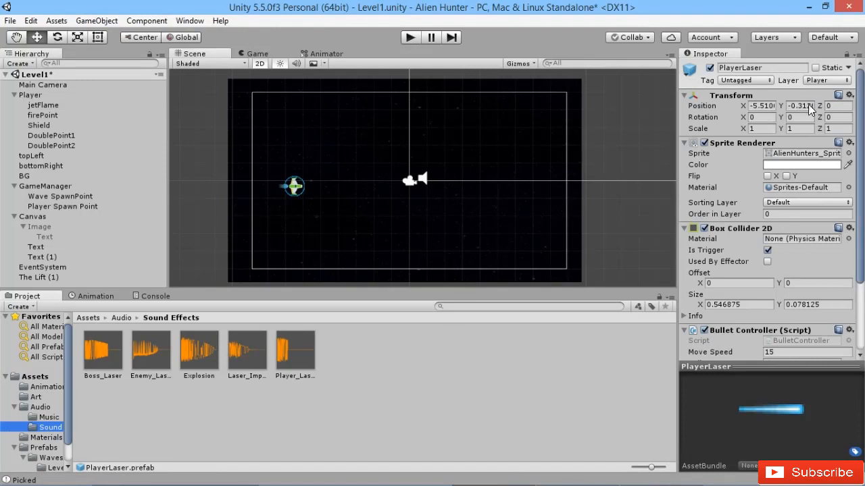
pyautogui.scroll(-5, 778, 254)
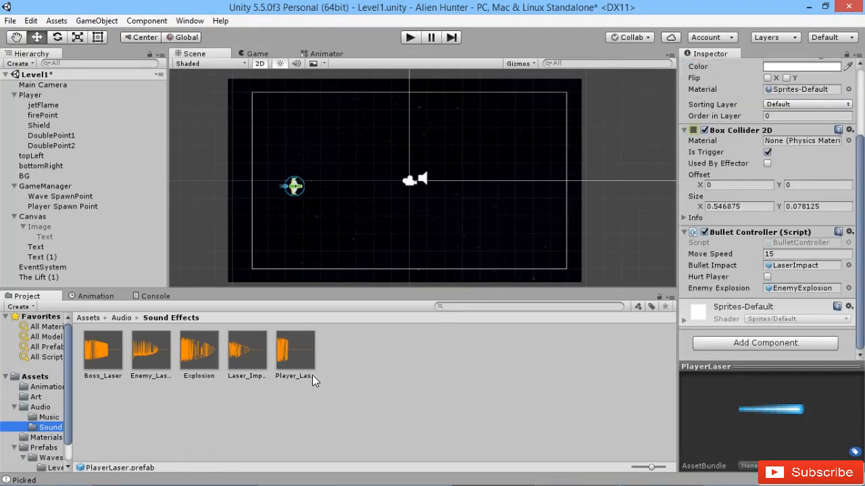
pyautogui.moveTo(310, 372); pyautogui.dragTo(799, 381)
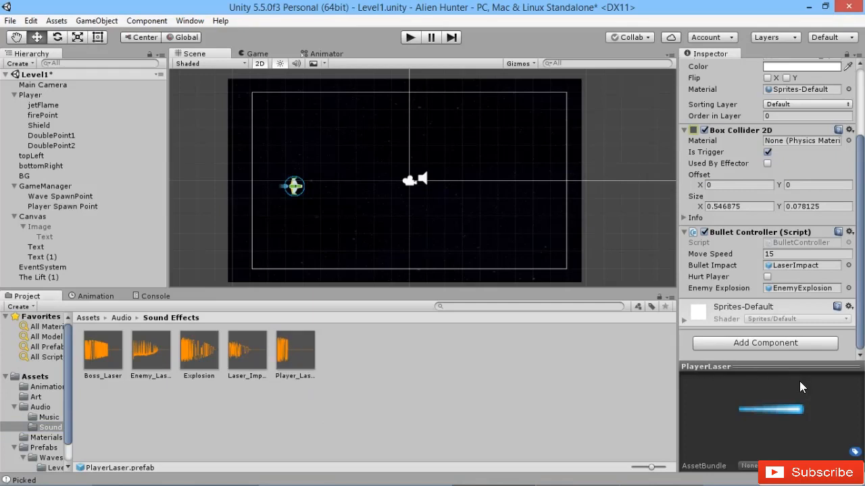
pyautogui.scroll(-8, 781, 344)
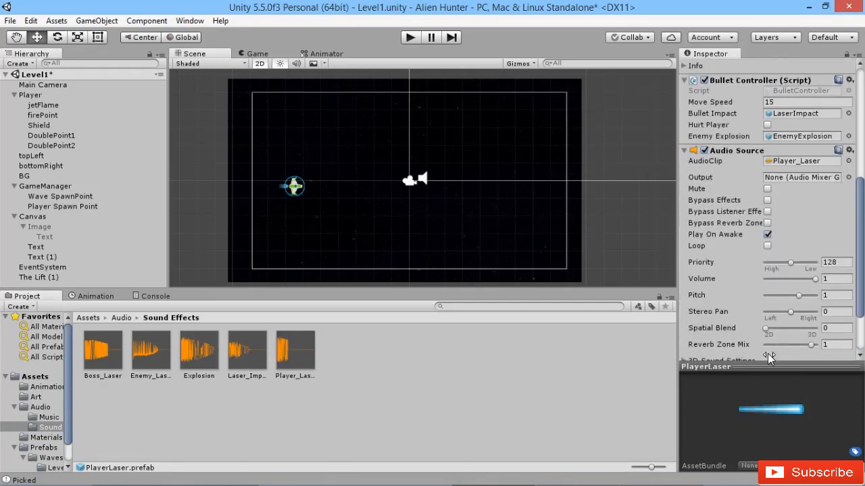